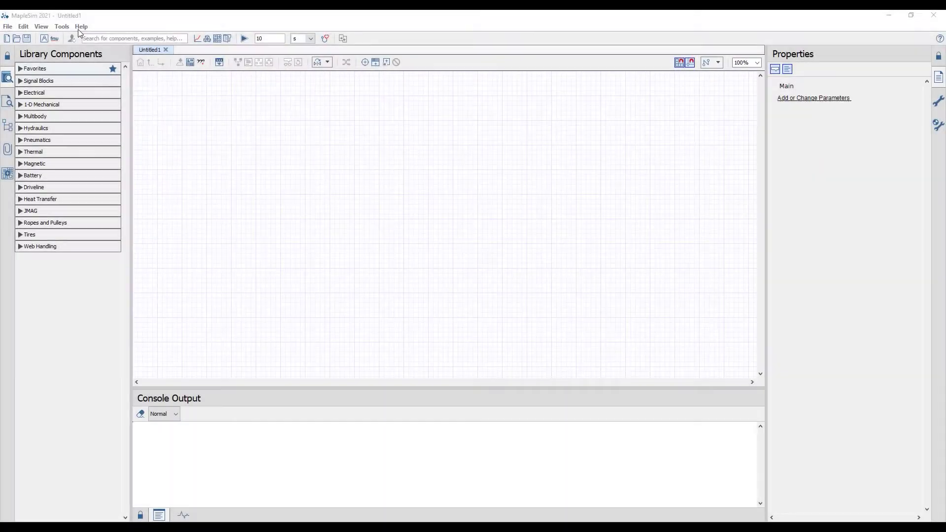
- Open the Throwing a Ball example from the Multibody examples in Help
left_click(80, 27)
mouse_move(191, 83)
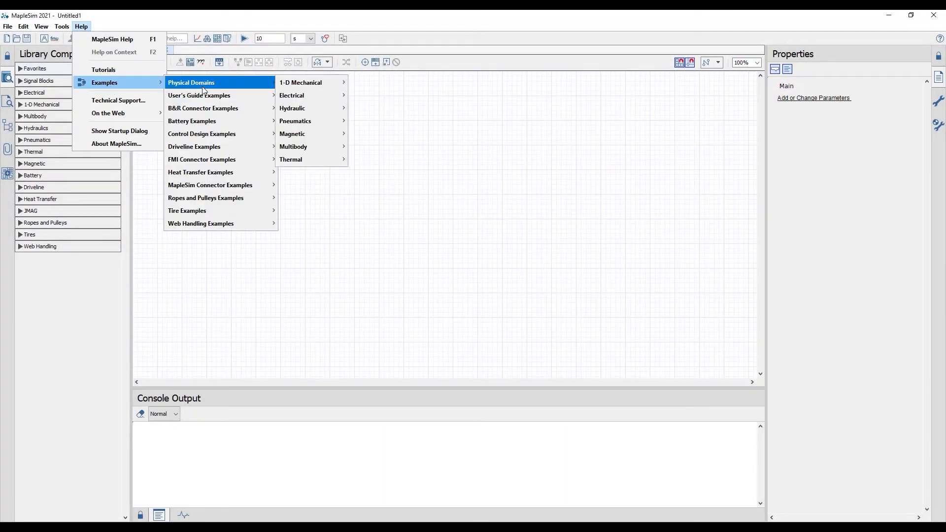
mouse_move(296, 146)
left_click(370, 454)
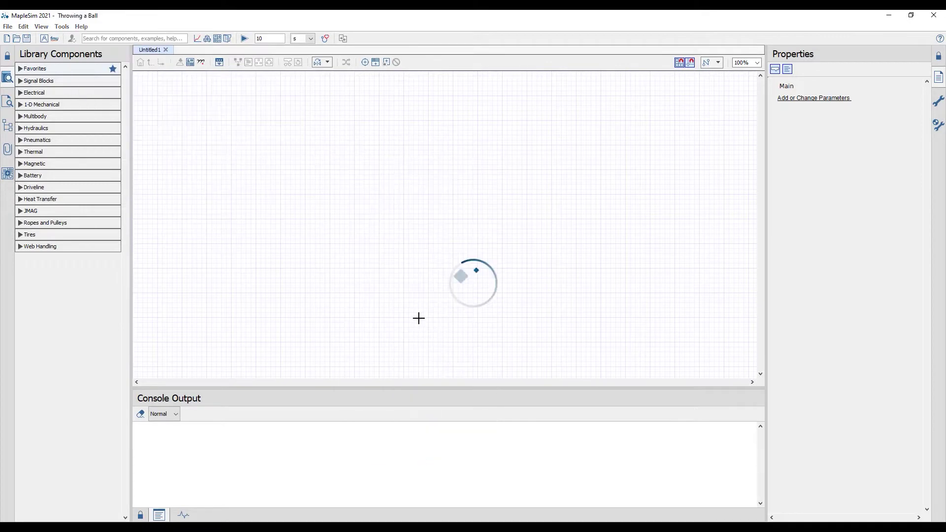
- Run the Throwing a Ball simulation and play back the throw in 3-D
left_click(244, 38)
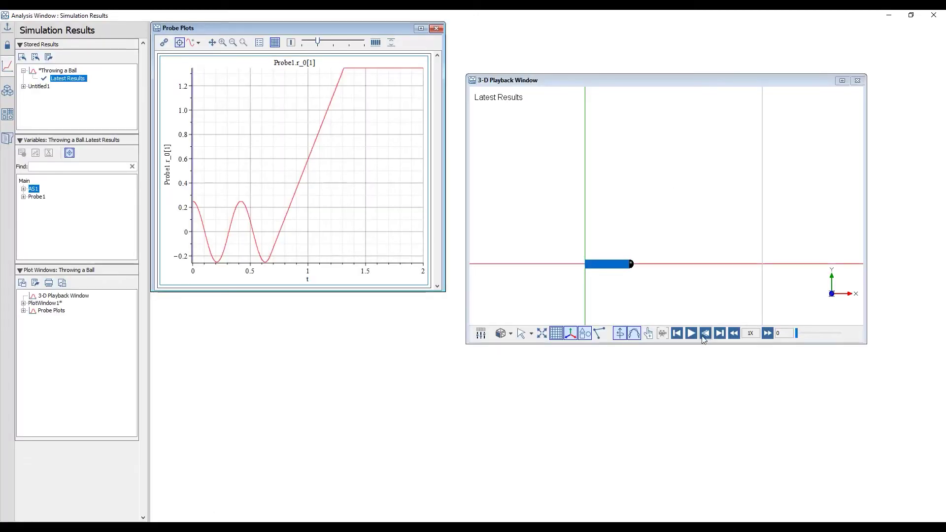
left_click(691, 334)
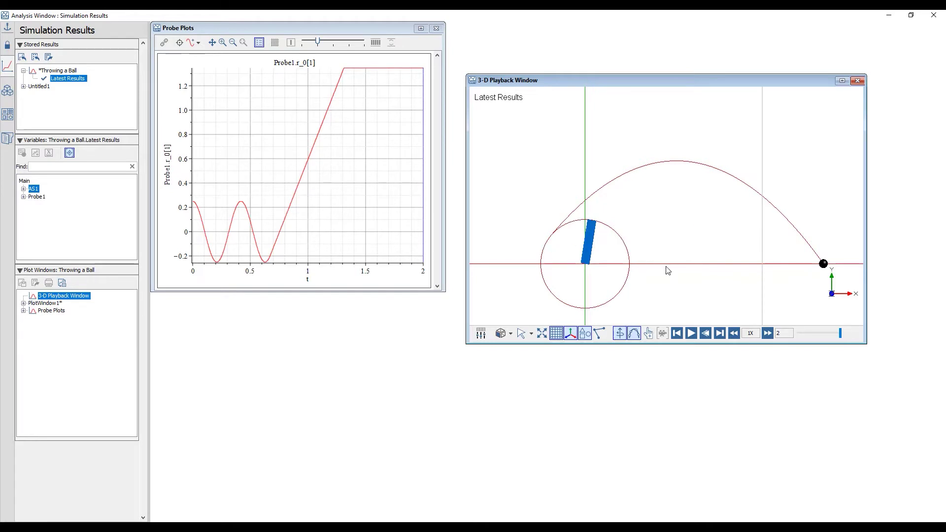
- Save the Latest Results under the name 'Original'
right_click(67, 79)
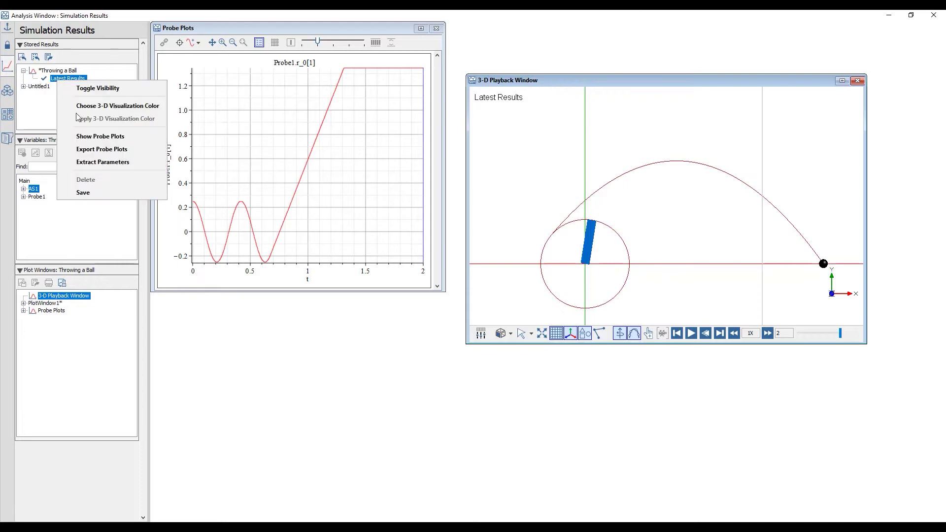
left_click(94, 191)
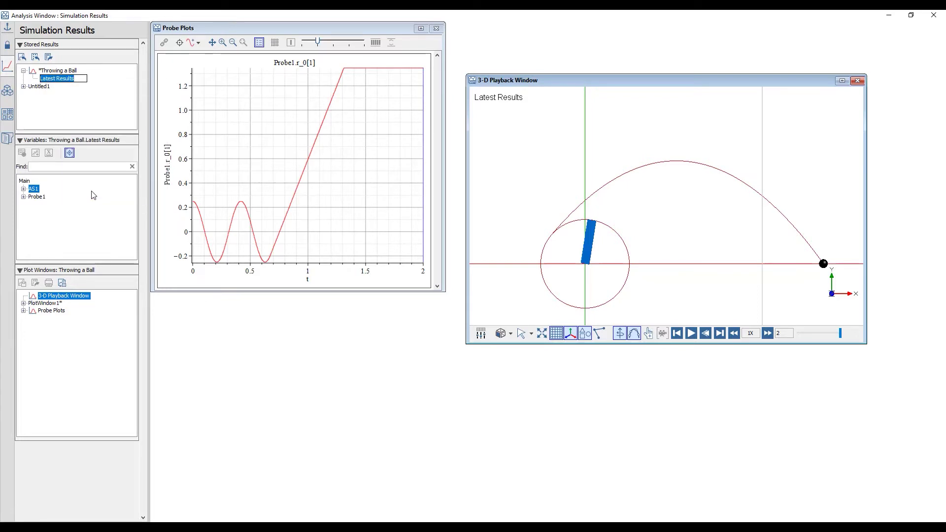
type("Original")
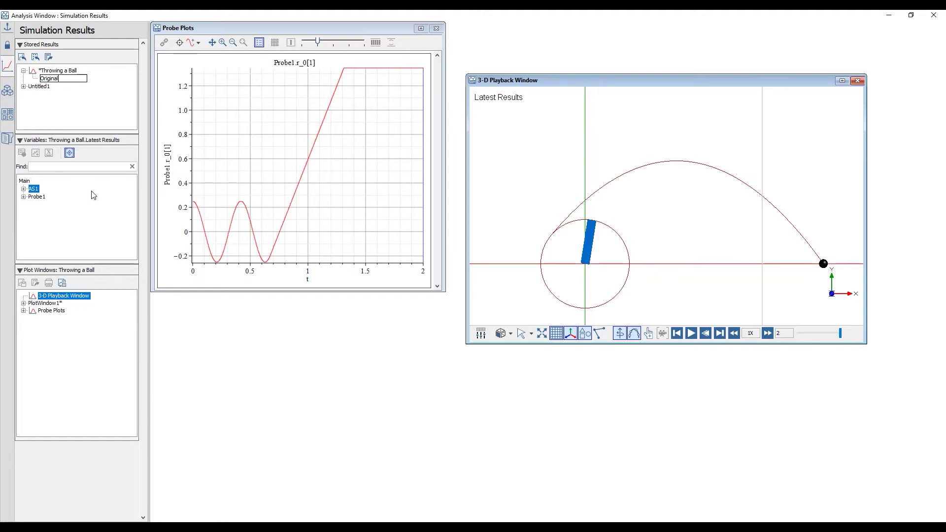
key("Return")
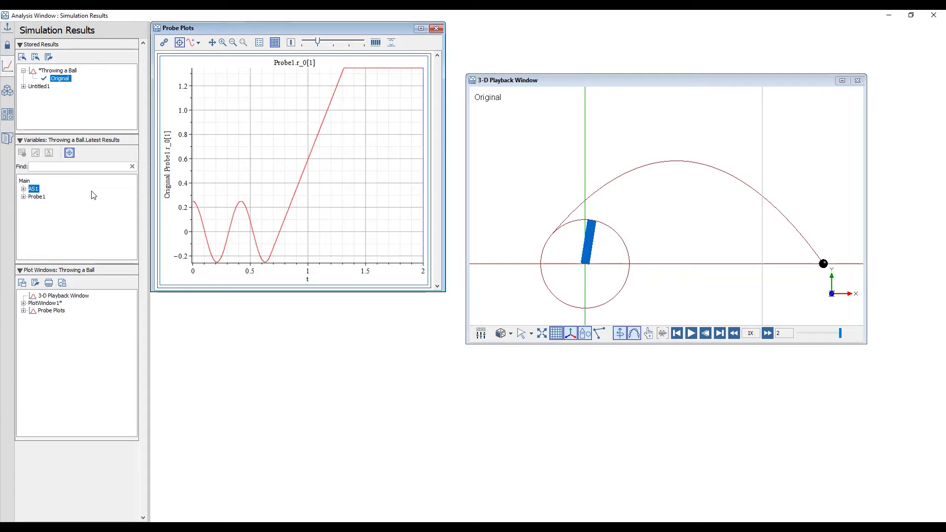
- Inspect the release angle ang in the parameters block's Properties
left_click(889, 15)
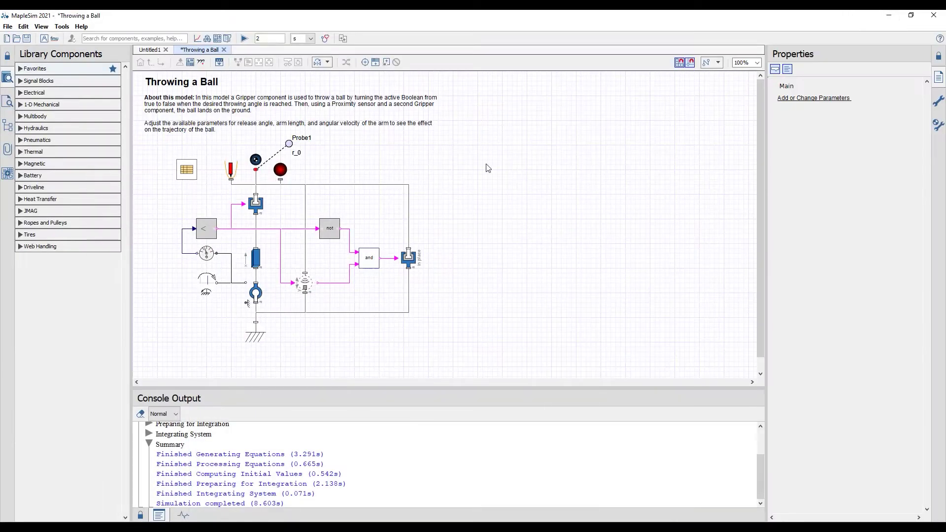
left_click(187, 170)
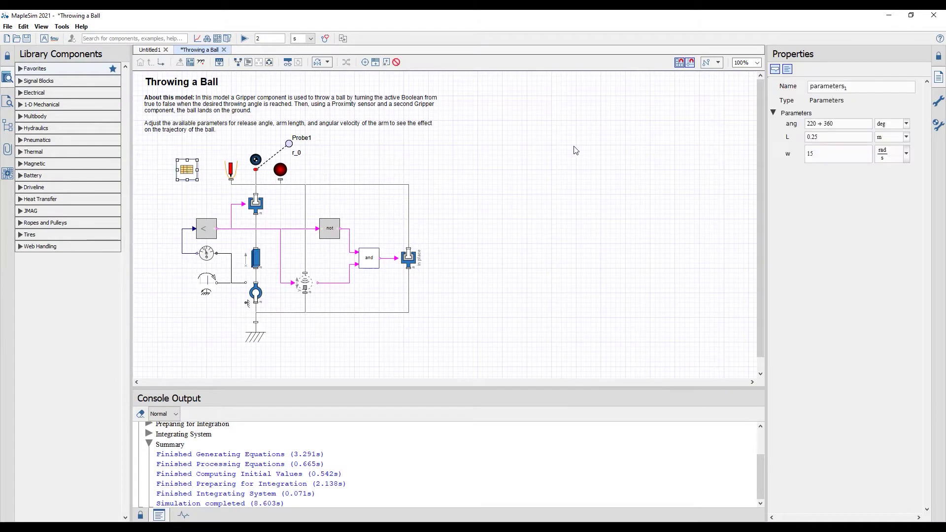
left_click(827, 124)
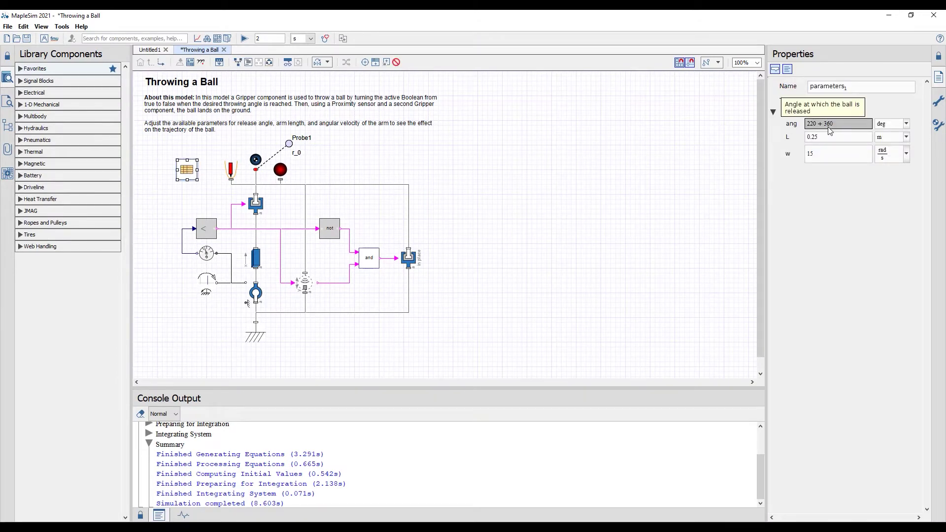
left_click(811, 126)
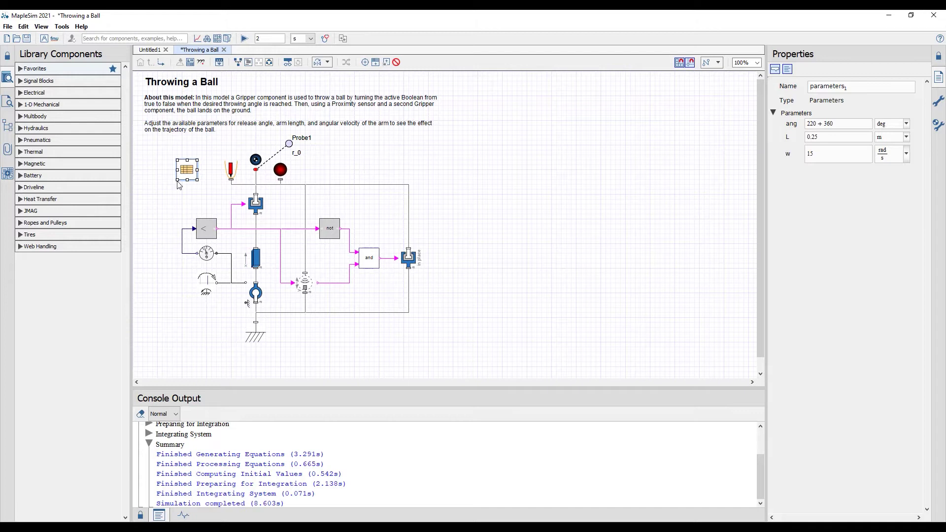
- Launch the Parameter Sweep app from Model Analysis apps
left_click(8, 175)
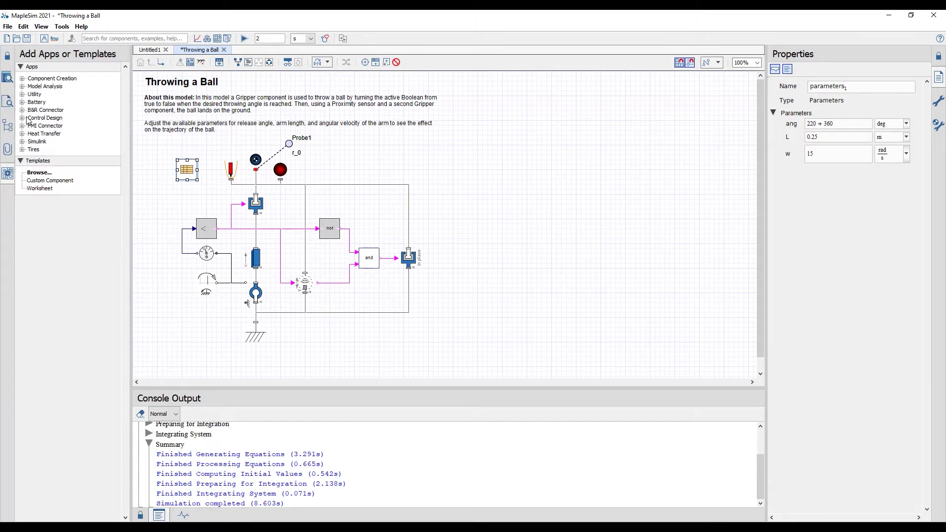
left_click(23, 86)
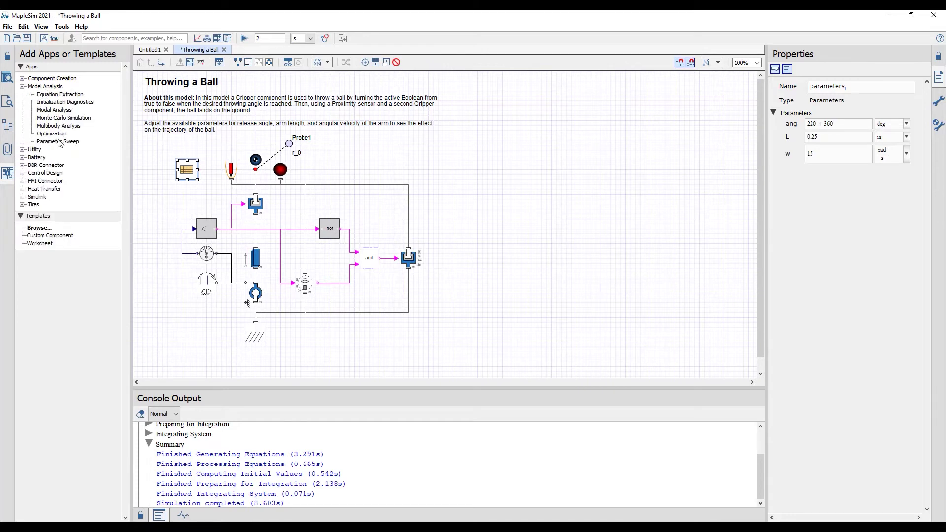
double_click(58, 141)
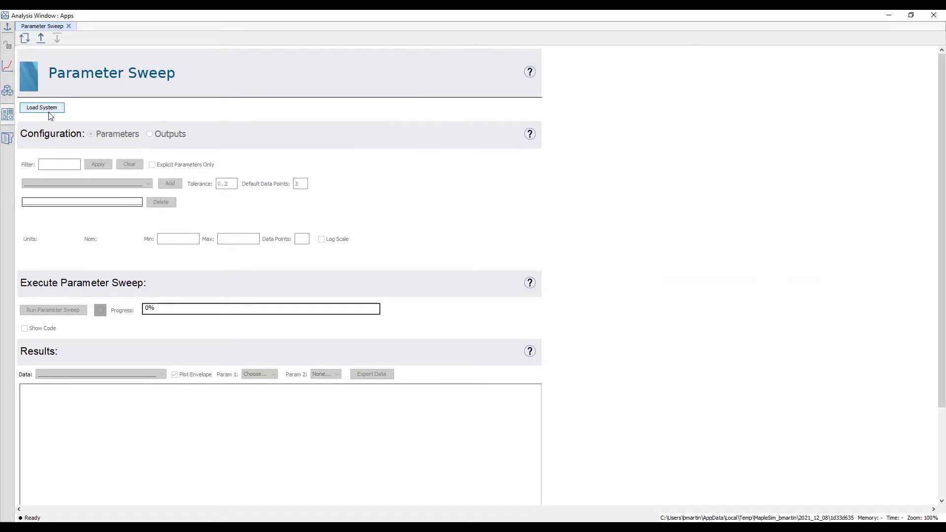
- Load the model into the sweep, add ang, and set 100 data points
left_click(43, 107)
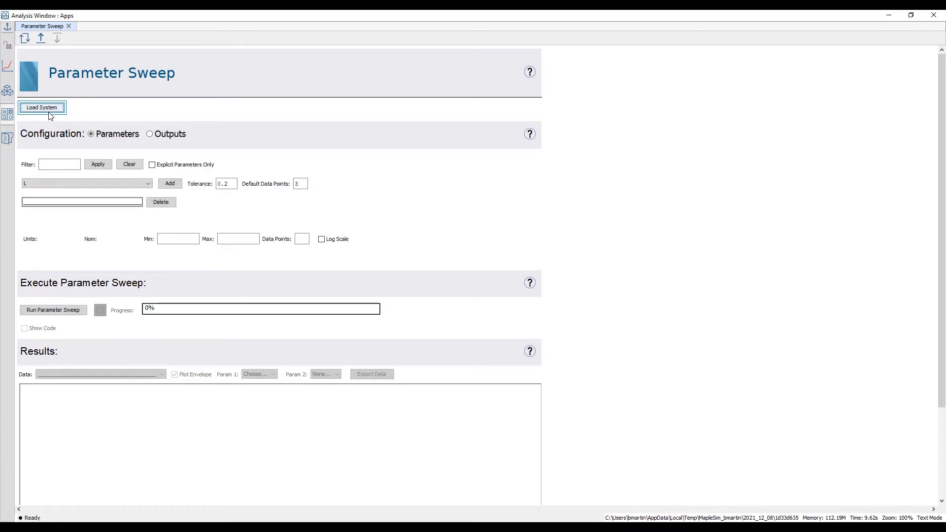
left_click(148, 184)
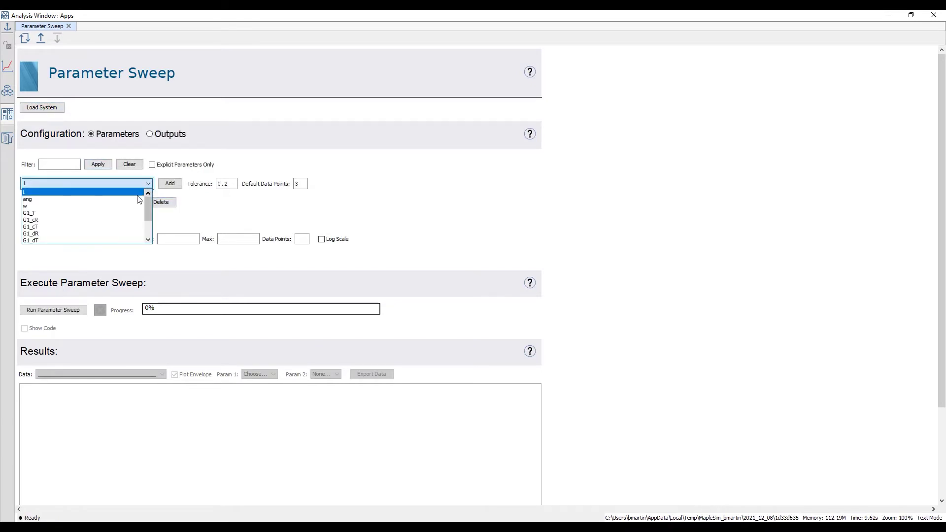
left_click(138, 200)
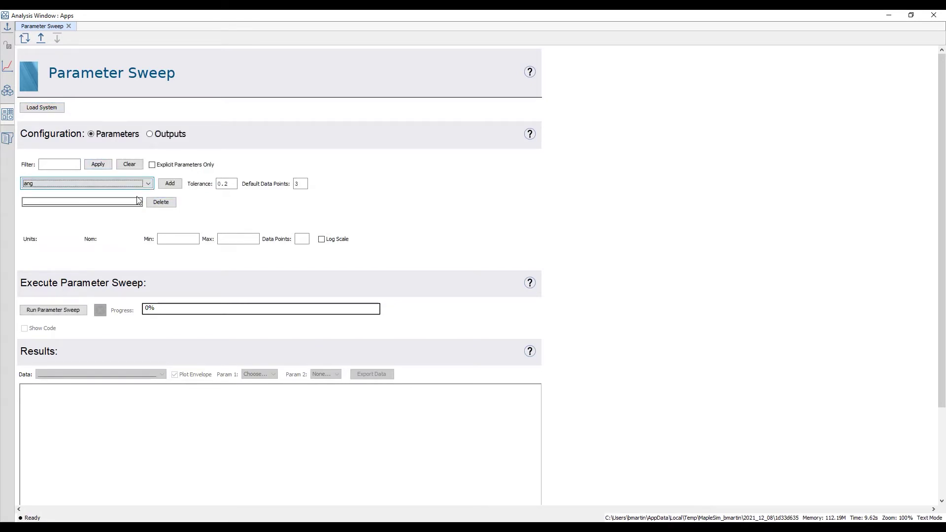
left_click(170, 184)
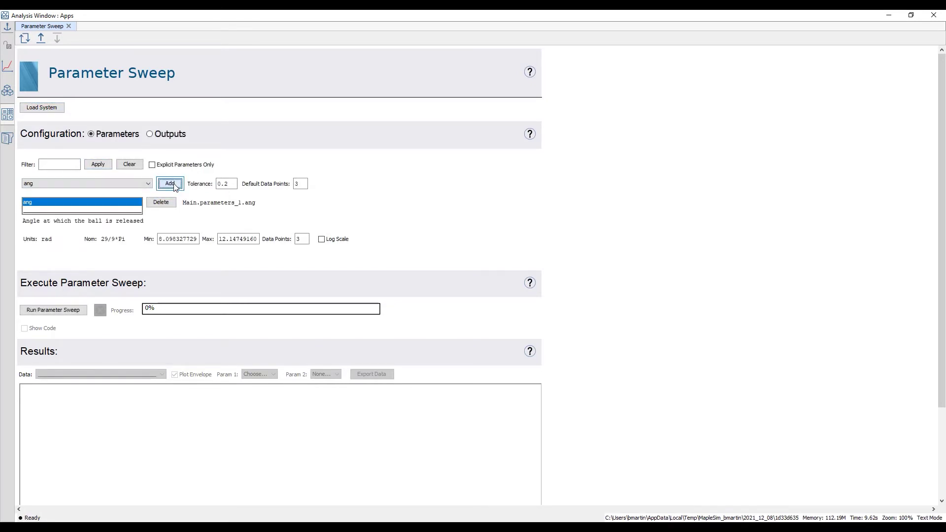
left_click(302, 239)
type("100")
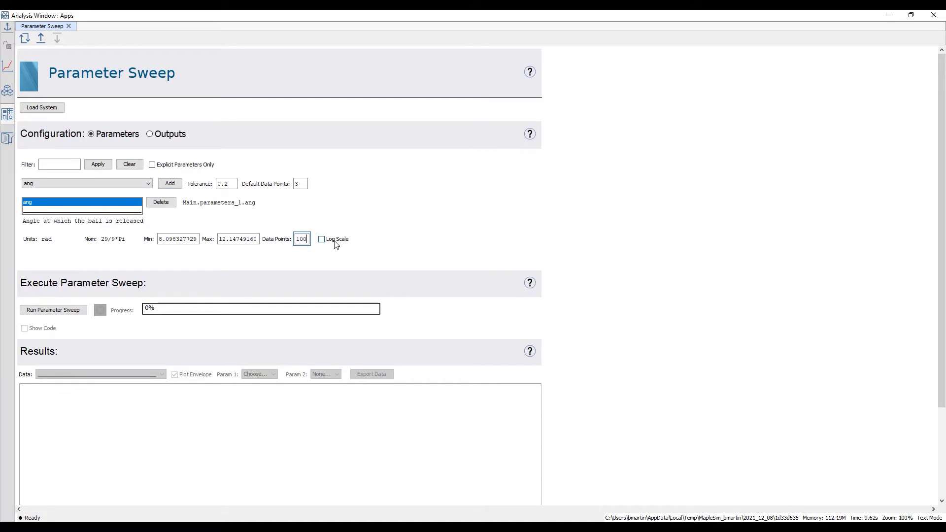
- Record the probe's Time Series and Max as sweep outputs
left_click(151, 134)
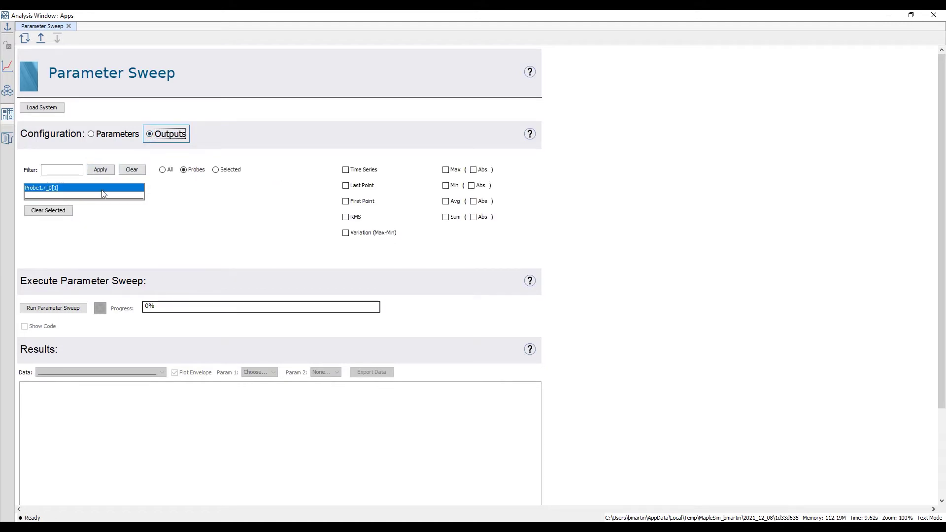
left_click(345, 170)
left_click(446, 169)
- Run the parameter sweep and turn off Plot Envelope to show individual curves
left_click(53, 308)
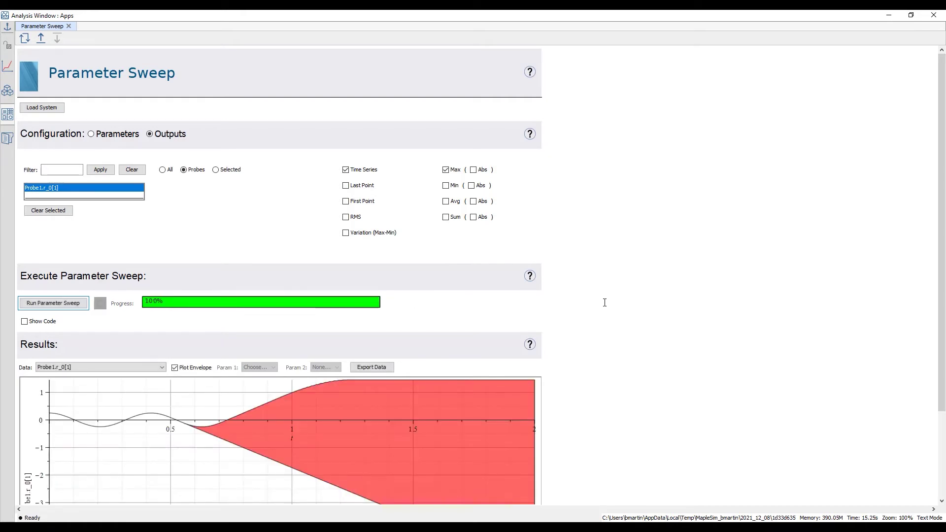
scroll(610, 317, "down", 1)
scroll(610, 317, "down", 3)
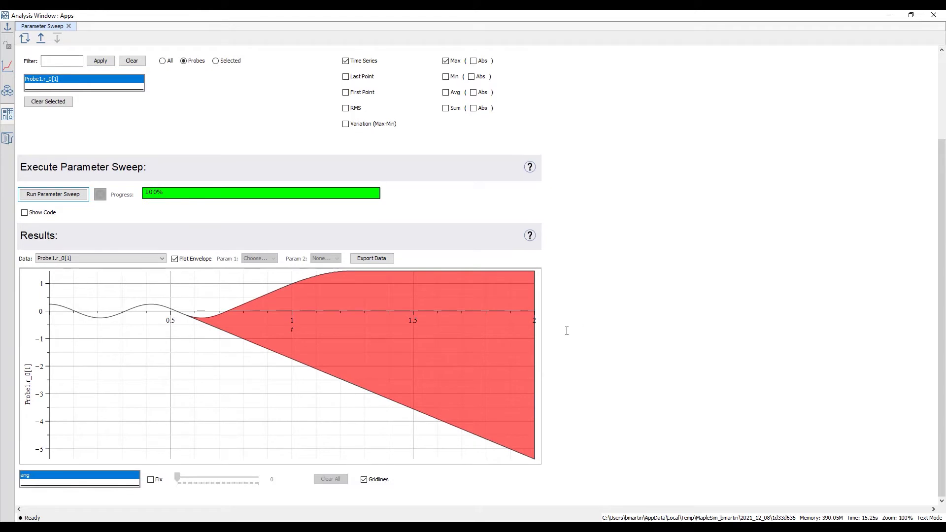
left_click(176, 259)
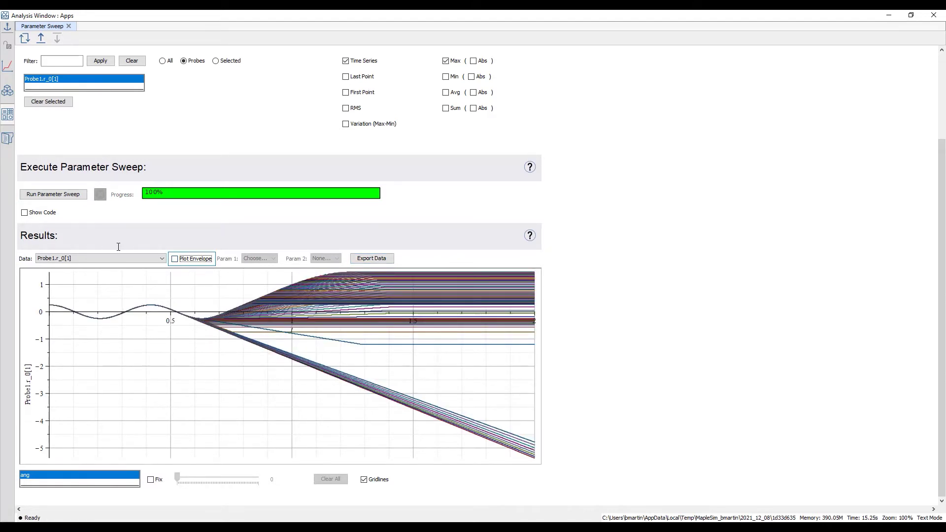
left_click(100, 259)
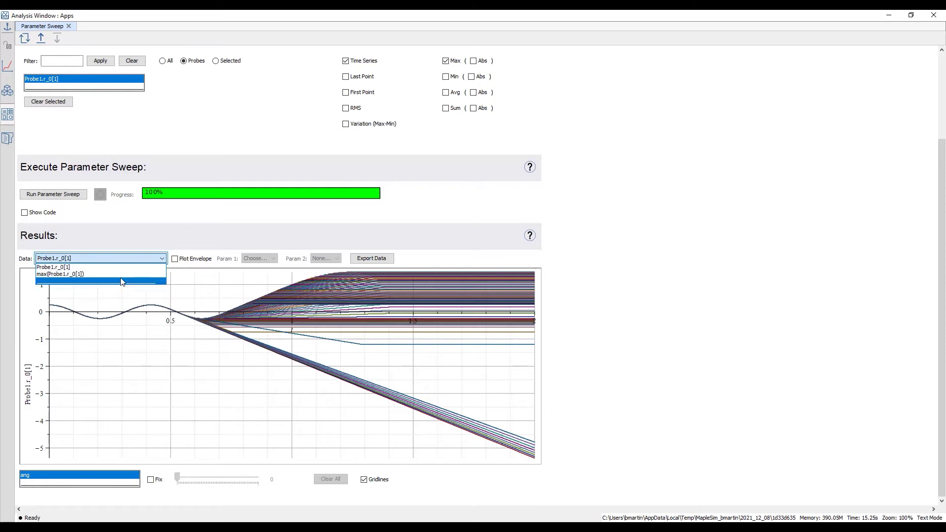
- Plot max(Probe1.r_0[1]) against ang in the sweep Results
left_click(123, 275)
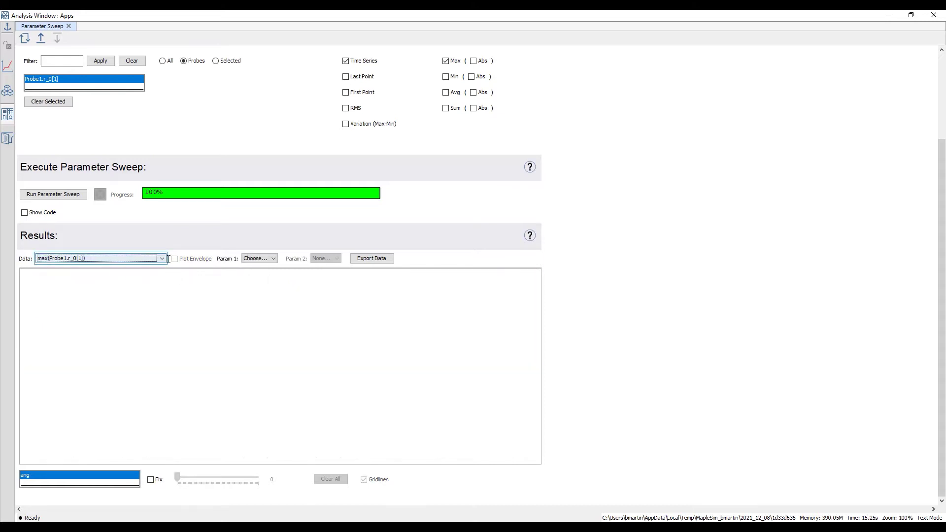
left_click(259, 258)
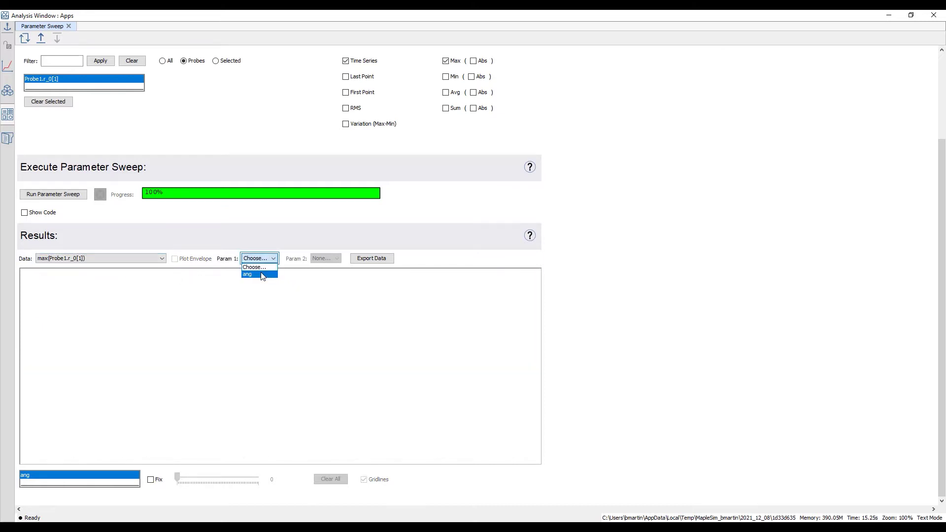
left_click(259, 275)
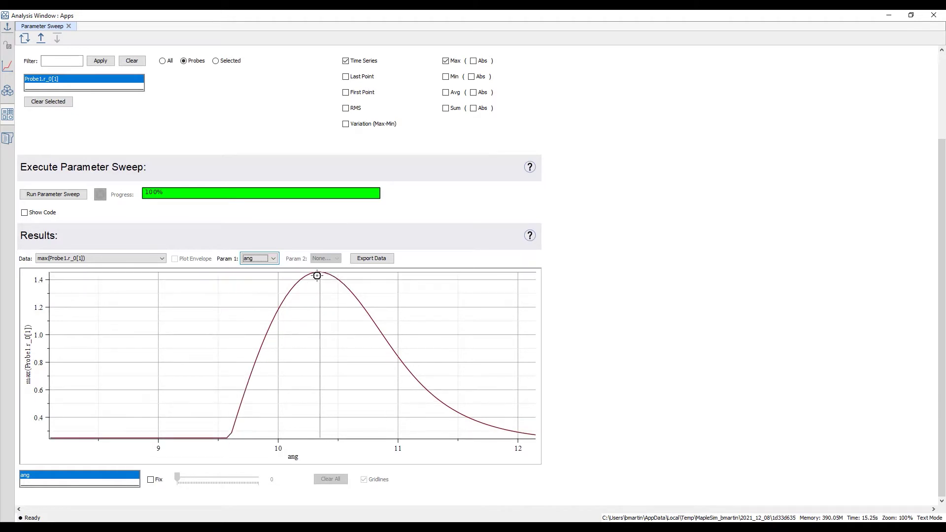
mouse_move(366, 311)
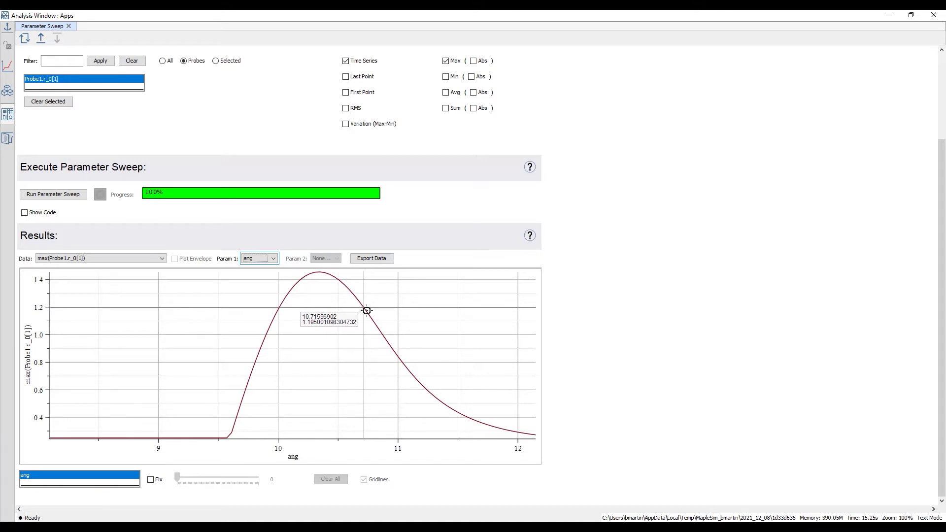
- Launch the Parameter Optimization app and load the Throwing a Ball model
key("alt+Tab")
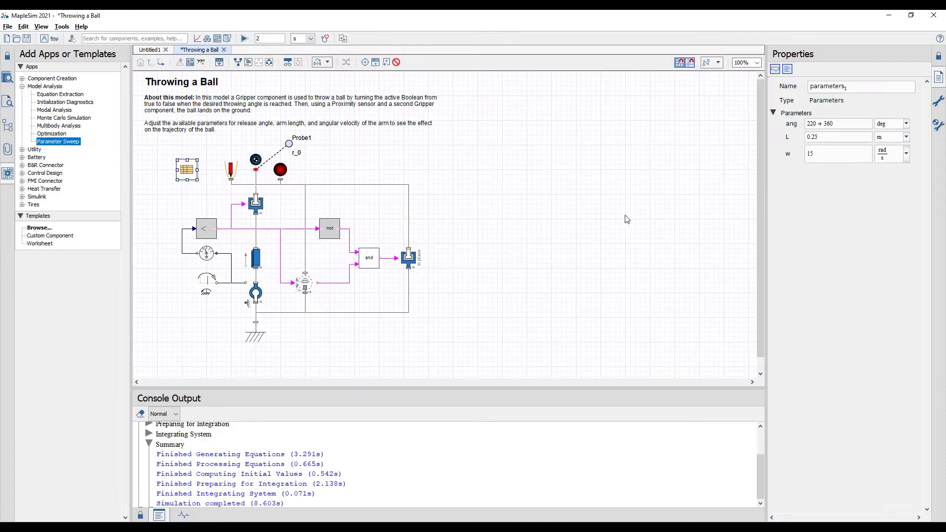
double_click(52, 135)
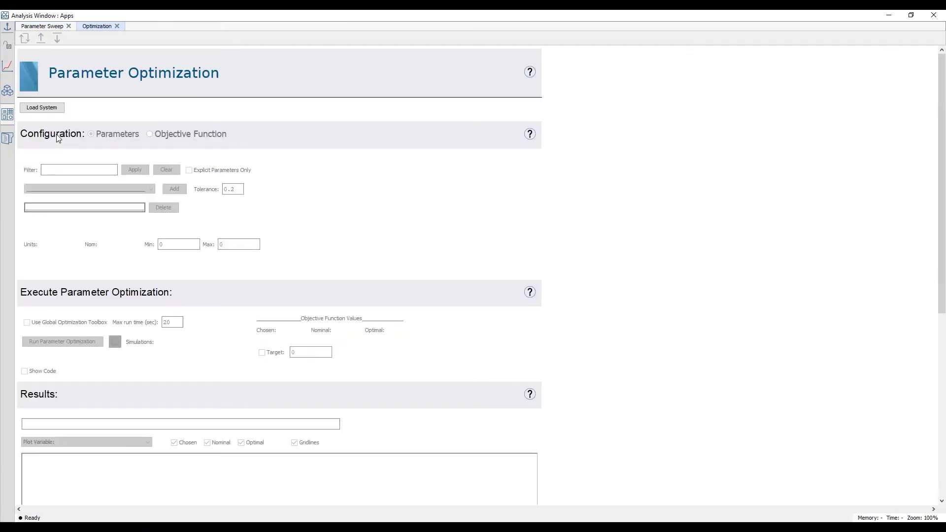
left_click(42, 108)
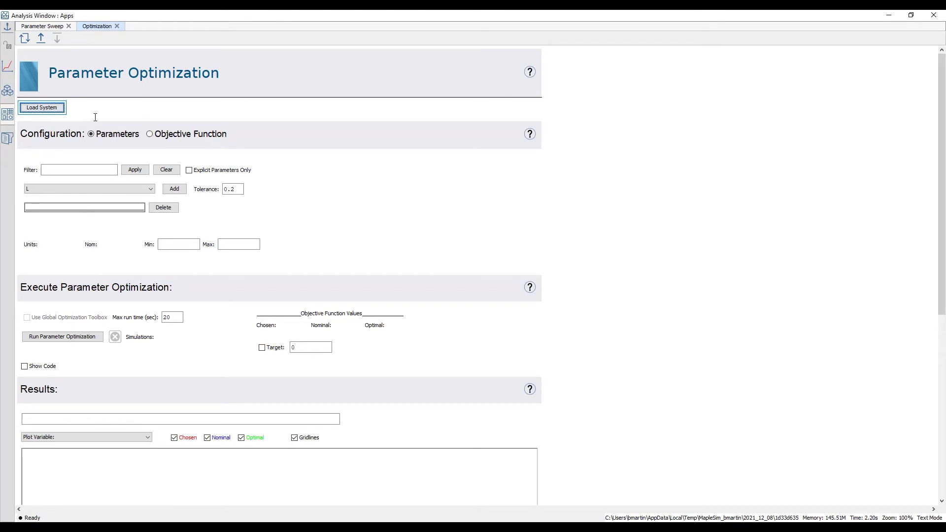
- Add ang as the optimized parameter with tolerance 0.01, minimum 10, maximum 10.75
left_click(133, 189)
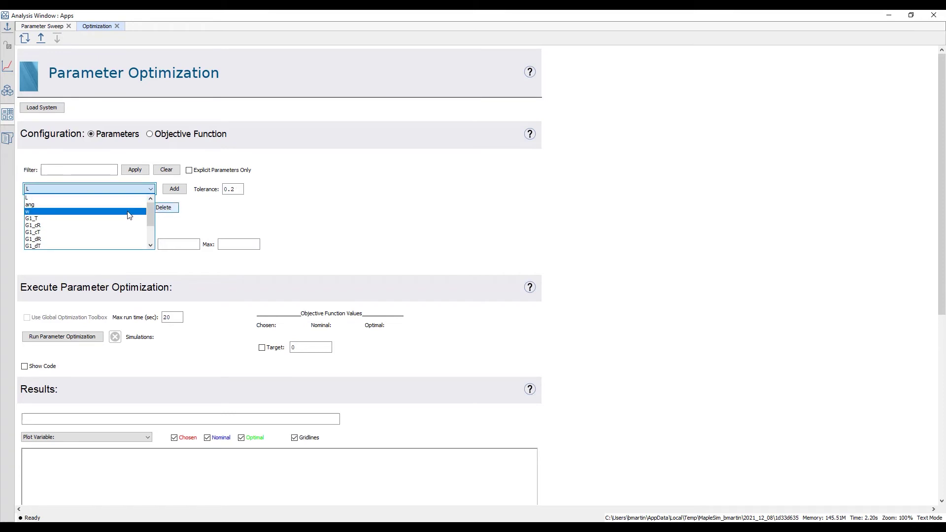
left_click(44, 204)
left_click(234, 190)
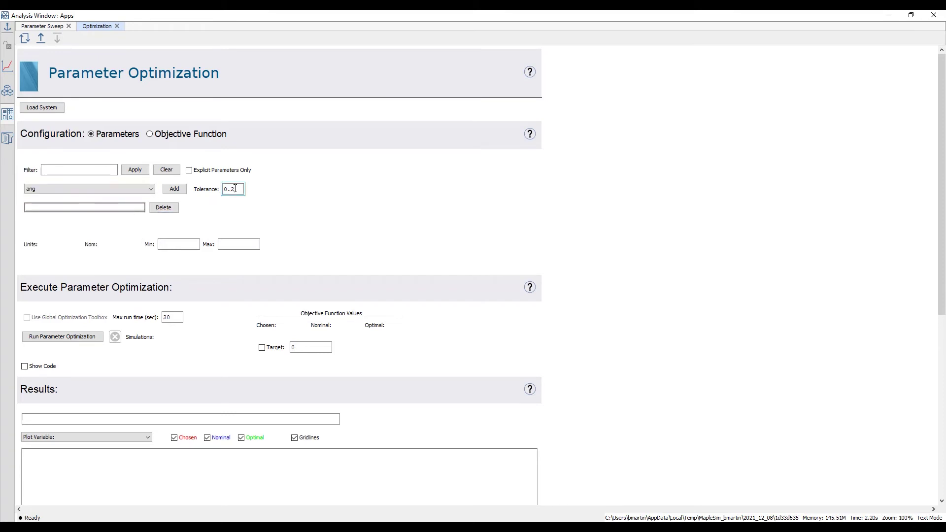
type("0.01")
left_click(175, 188)
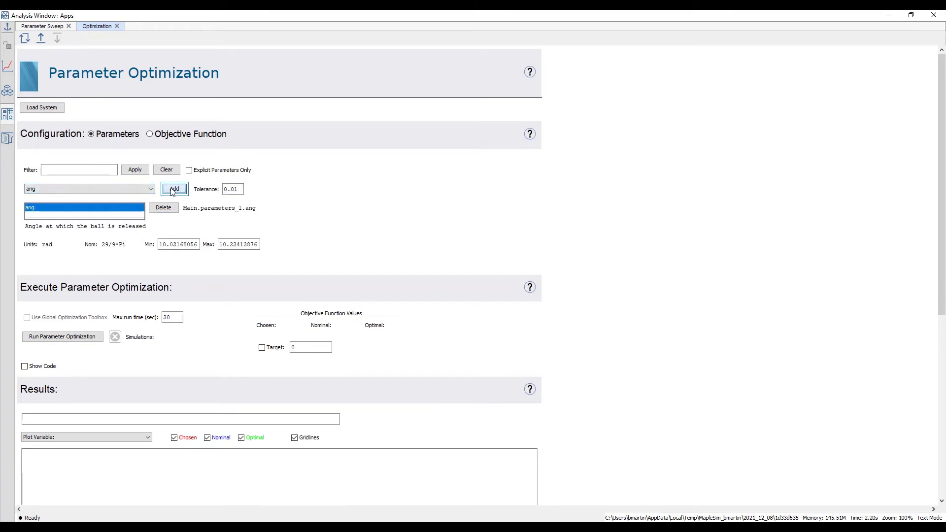
left_click_drag(170, 244, 199, 244)
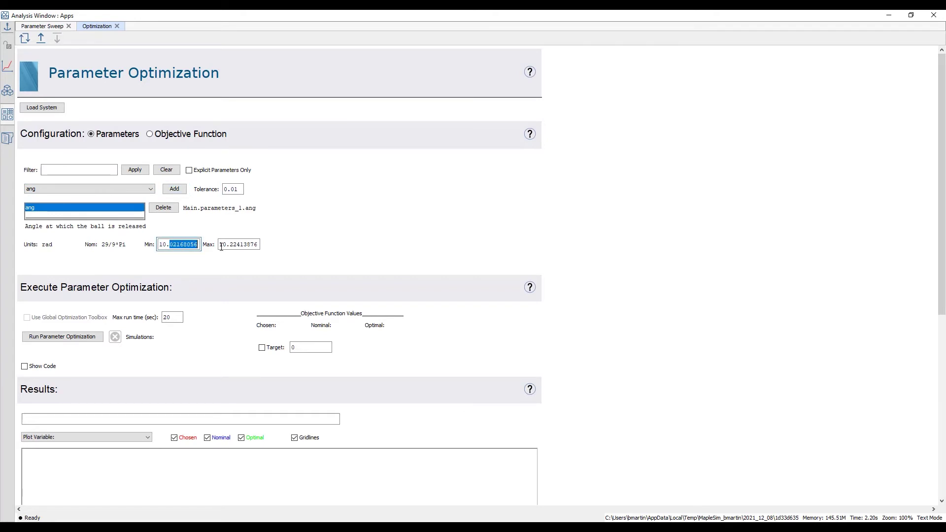
key("BackSpace")
left_click_drag(228, 245, 261, 244)
type("75")
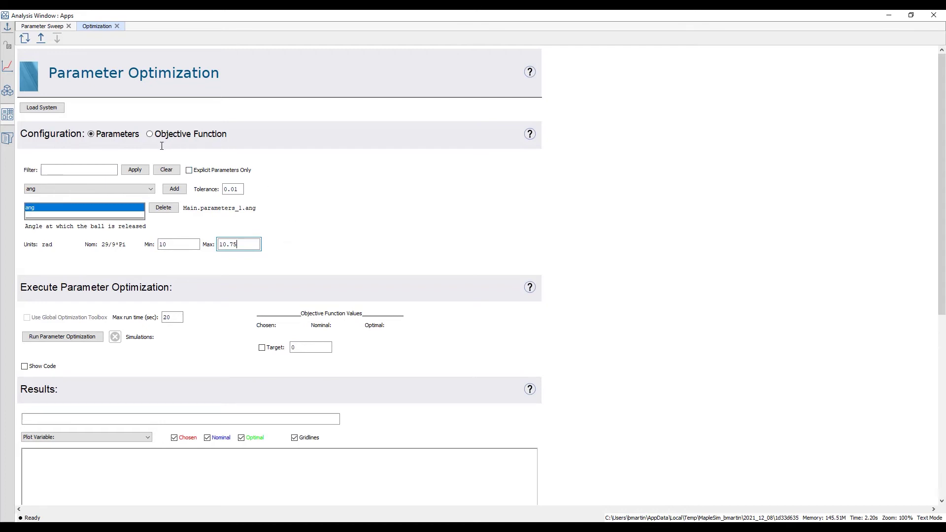
left_click(149, 134)
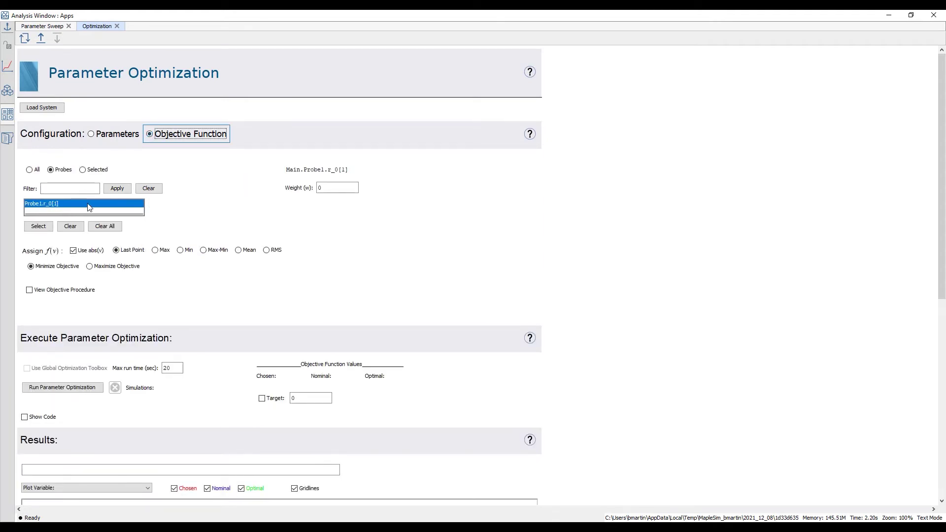
- Give Probe1.r_0[1] weight 1, disable Use abs(v), and choose Maximize Objective
left_click(336, 188)
type("1")
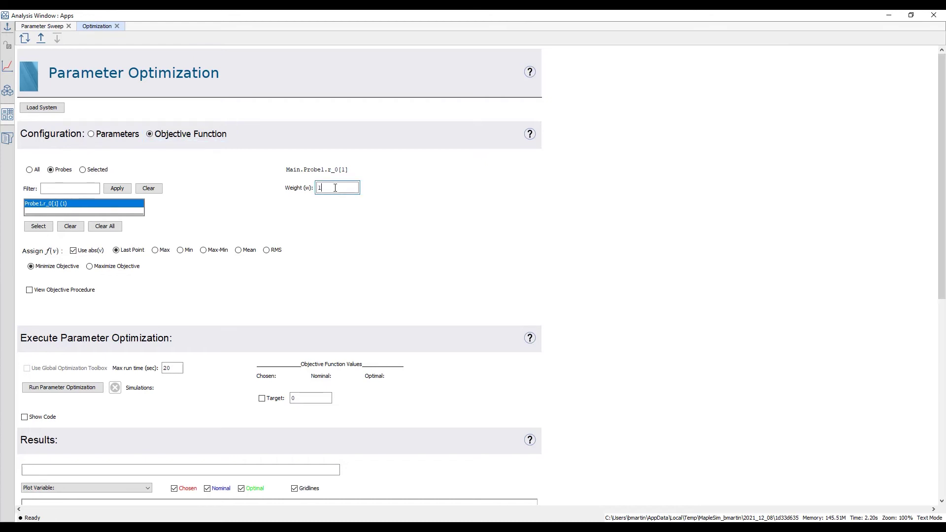
left_click(73, 250)
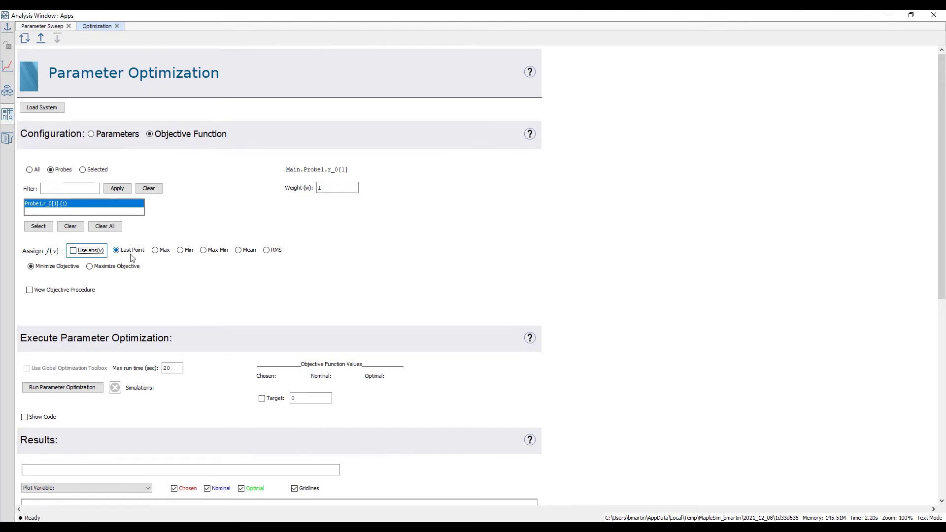
left_click(89, 267)
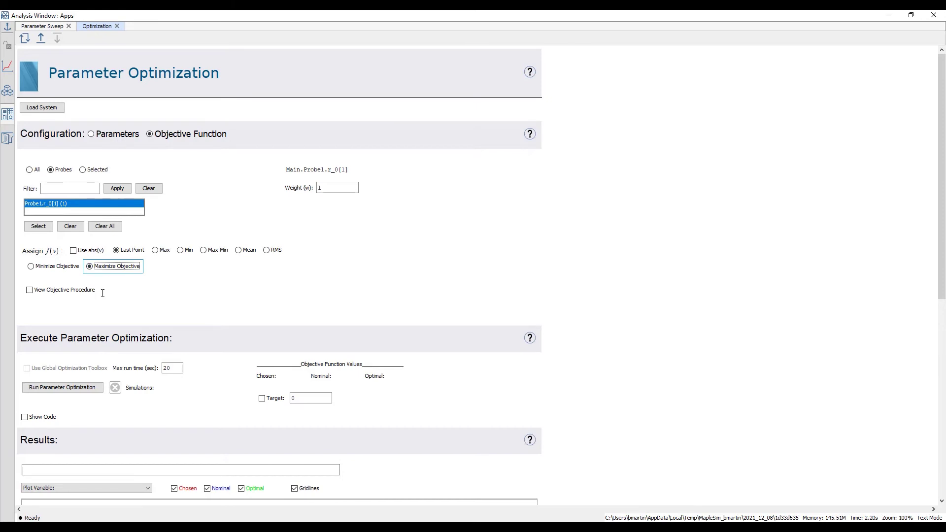
scroll(119, 301, "down", 1)
- Run the parameter optimization to a local optimum: objective 1.346 to 1.456, ang 10.34
left_click(63, 373)
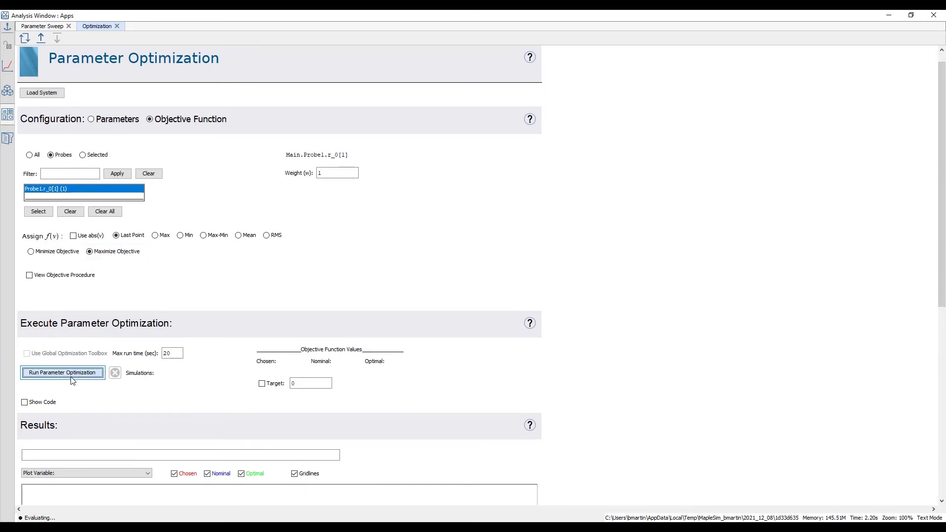
scroll(600, 328, "down", 2)
scroll(601, 329, "down", 2)
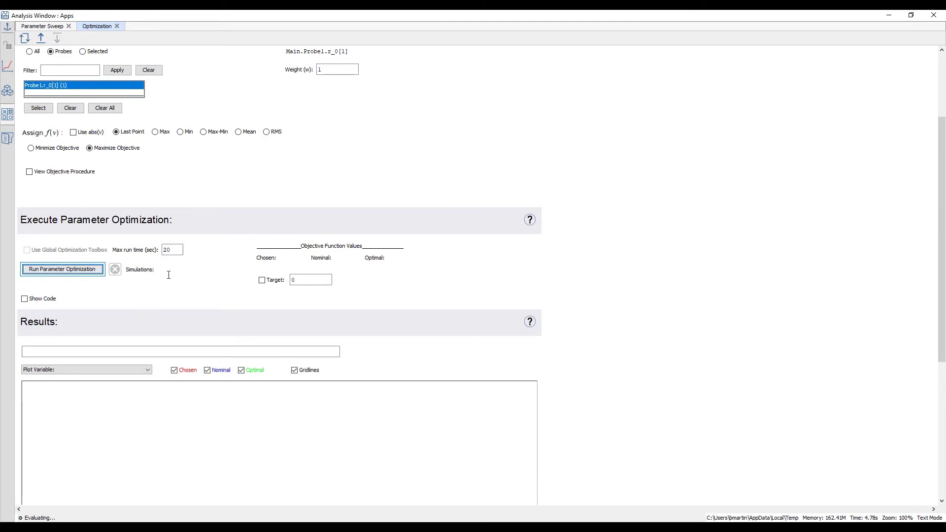
scroll(169, 275, "down", 1)
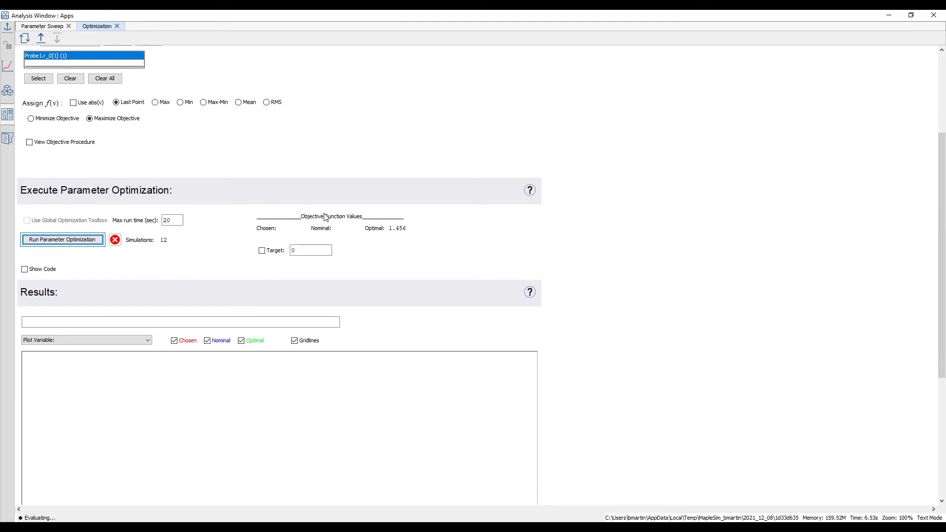
scroll(524, 250, "down", 1)
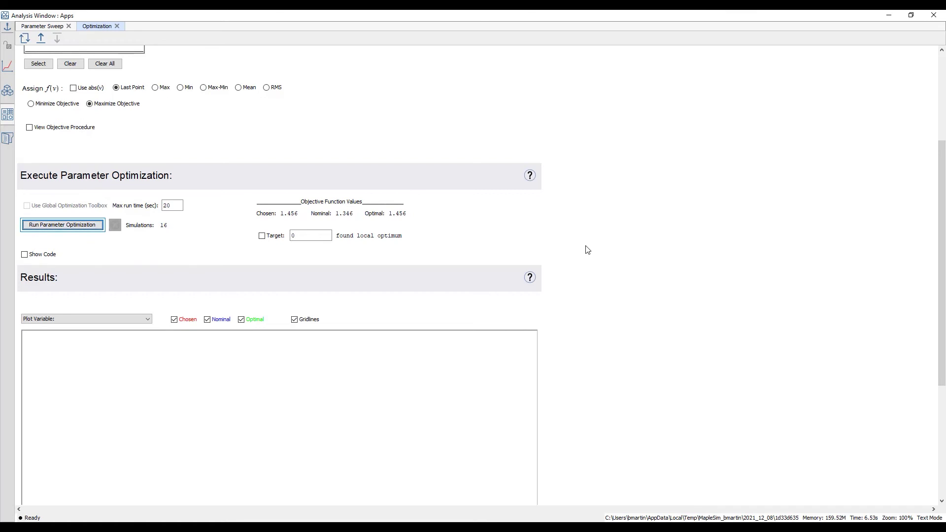
scroll(587, 250, "down", 2)
scroll(587, 249, "down", 3)
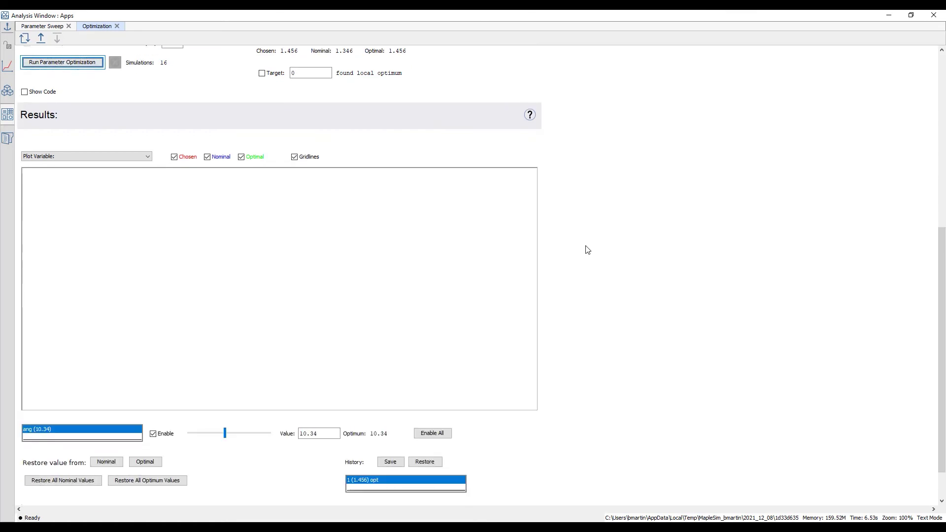
scroll(586, 250, "down", 1)
- Plot Main.Probe1.r_0[1] over time, then write the optimal ang (about 592.54 degrees) into the model
left_click(88, 112)
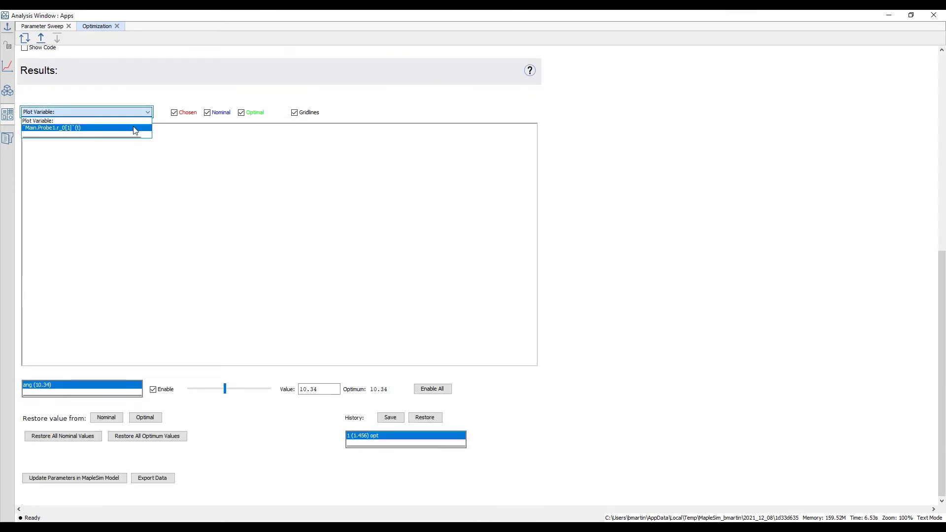
left_click(134, 131)
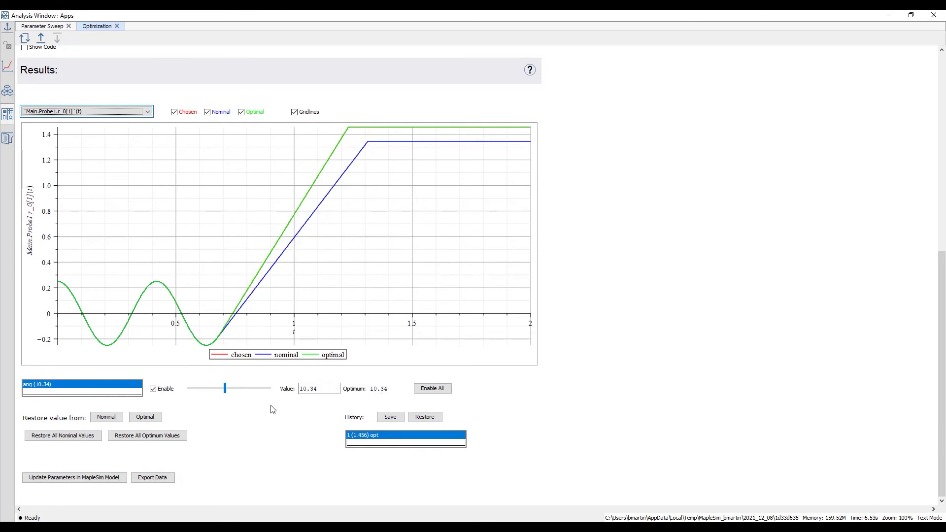
left_click(73, 480)
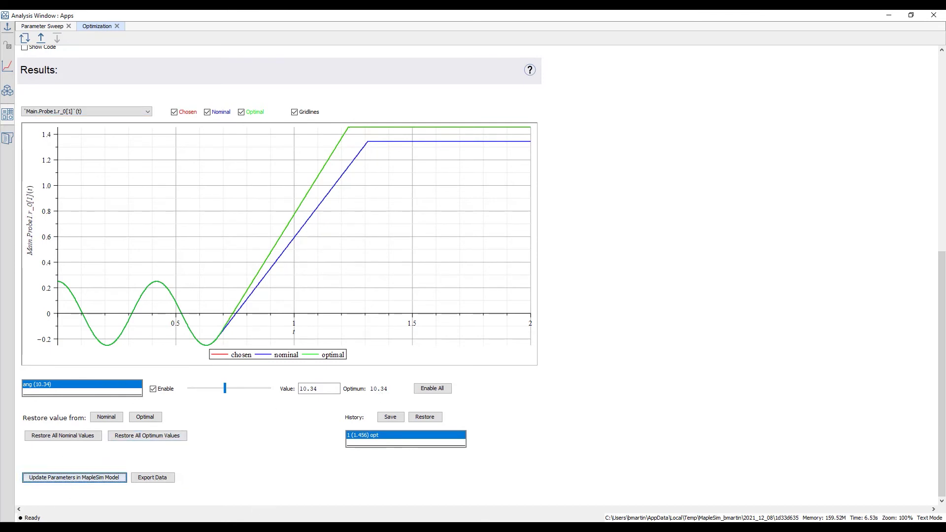
left_click(281, 488)
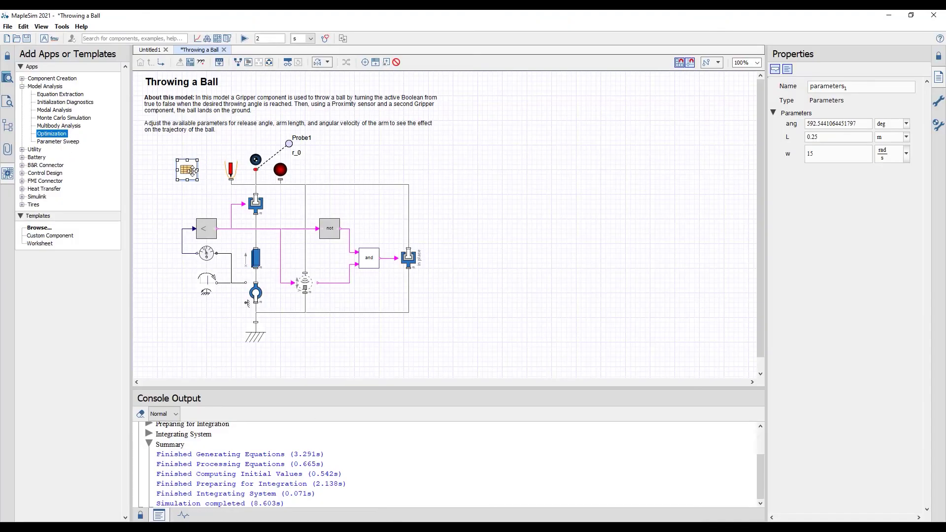
double_click(816, 123)
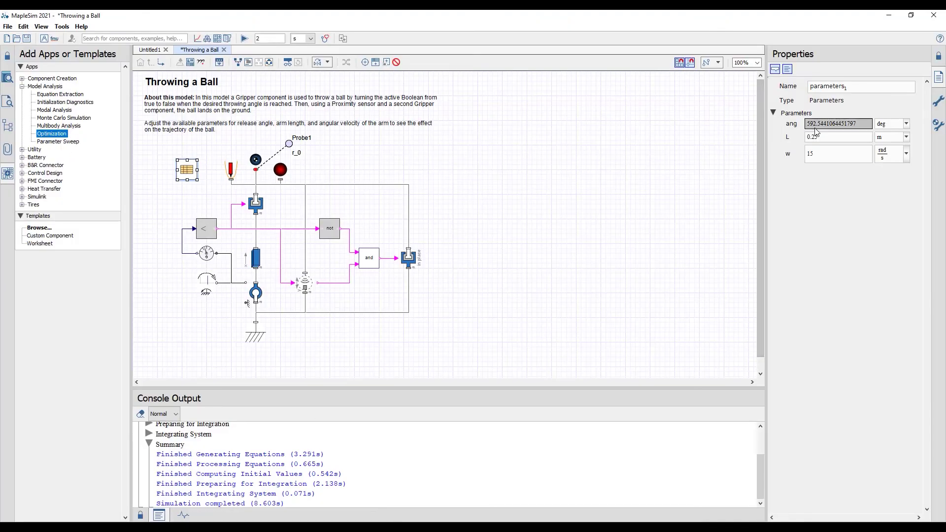
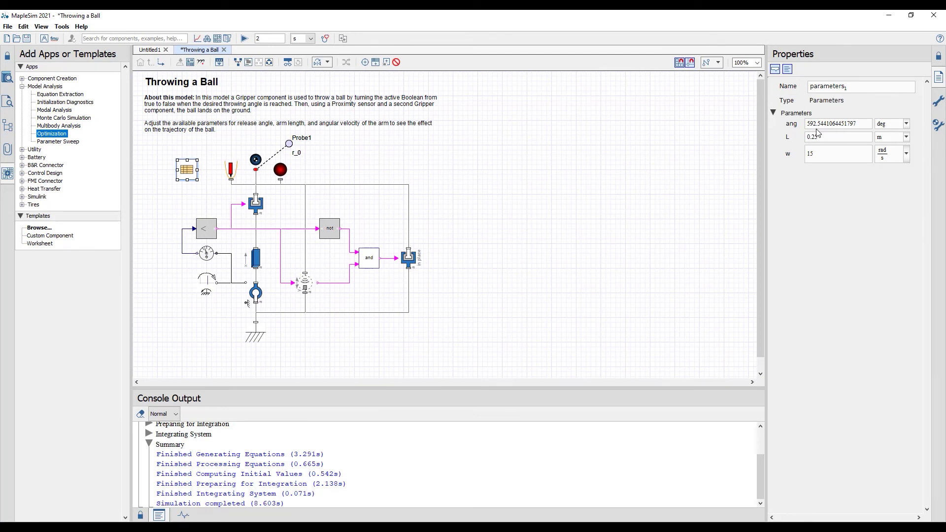
- Run the Throwing a Ball simulation using the optimized release angle
left_click(244, 38)
- Plot the latest results against Original and select the Probe1.r_0[1] trajectory curve
left_click(198, 39)
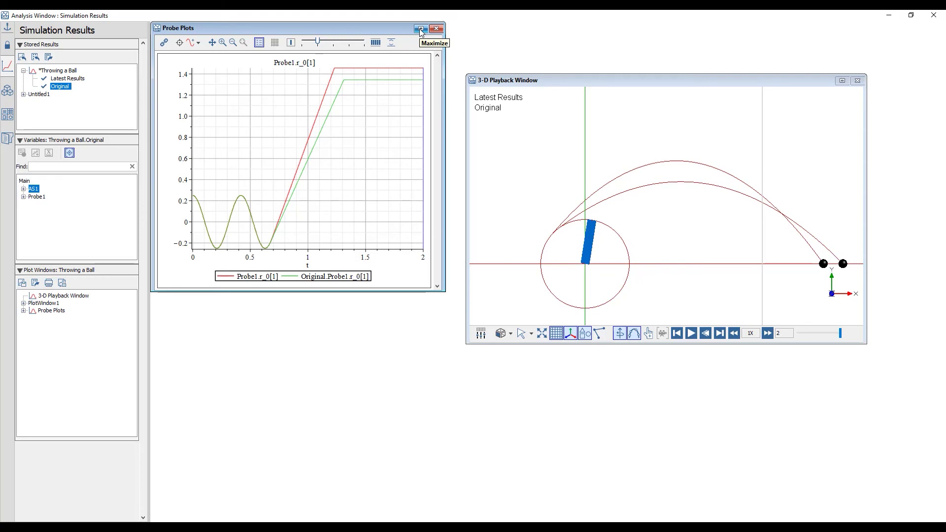
left_click(226, 277)
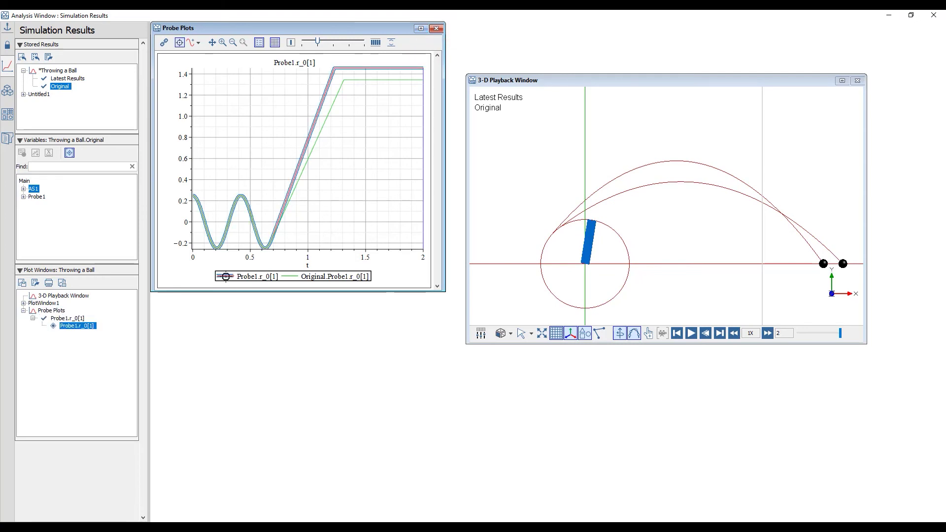